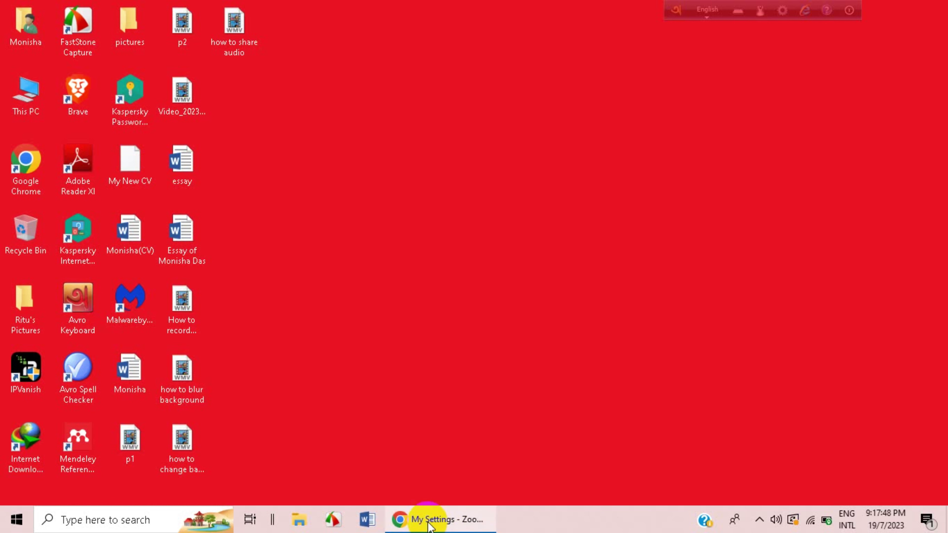
# Switch to the Zoom web portal in Chrome and open the personal Settings page.
pyautogui.moveTo(430, 522)
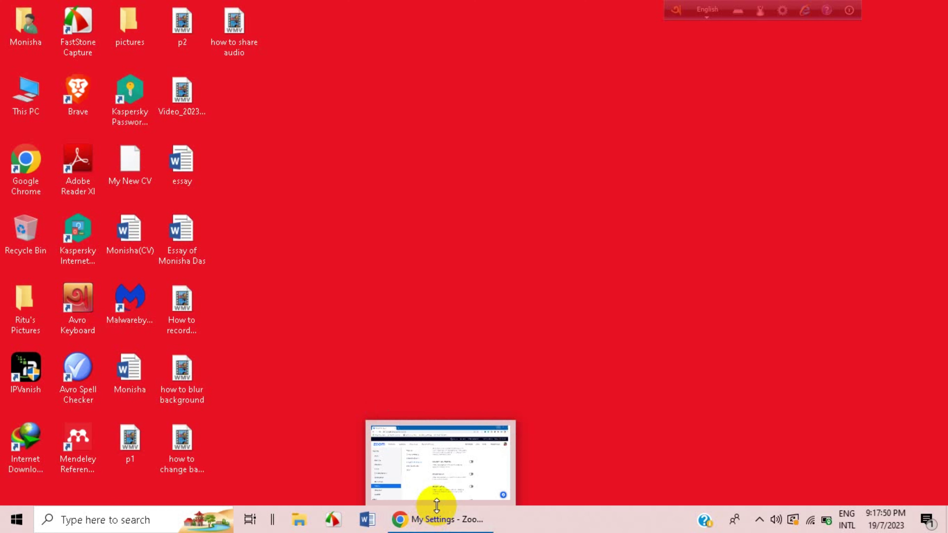
pyautogui.click(434, 518)
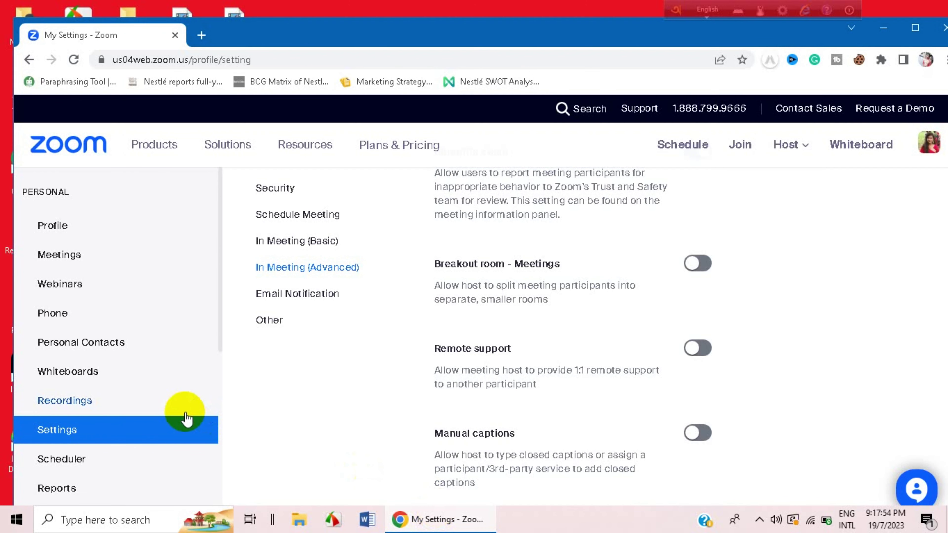
pyautogui.scroll(3, 143, 418)
pyautogui.scroll(-2, 144, 418)
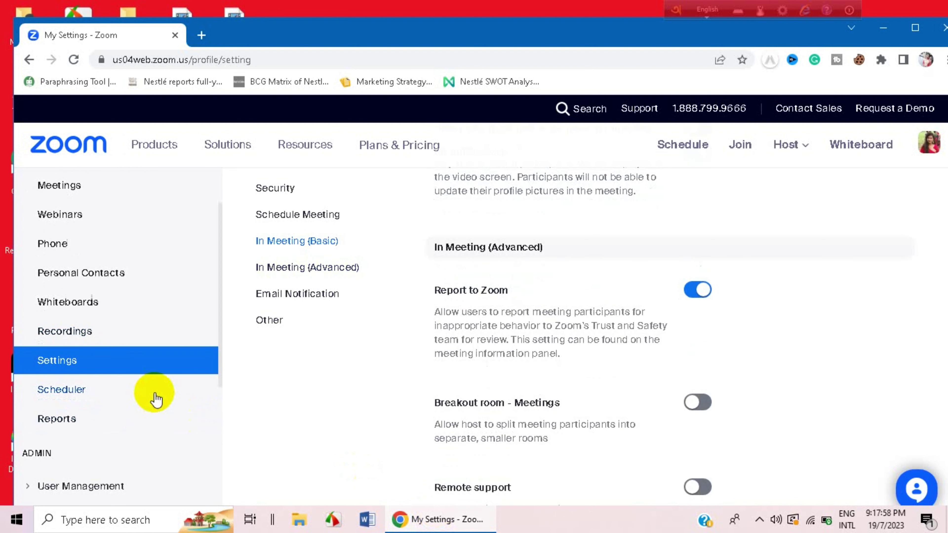
pyautogui.scroll(-2, 156, 400)
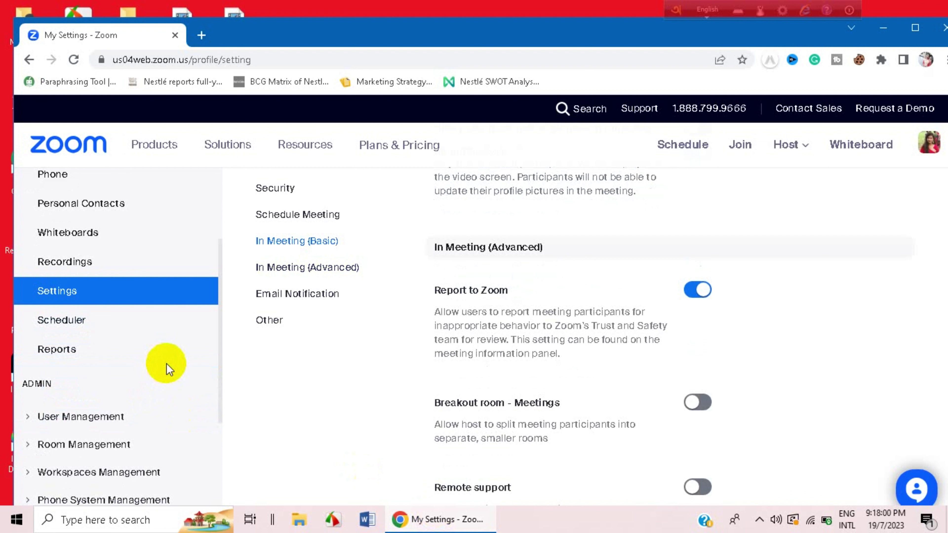
pyautogui.scroll(4, 164, 372)
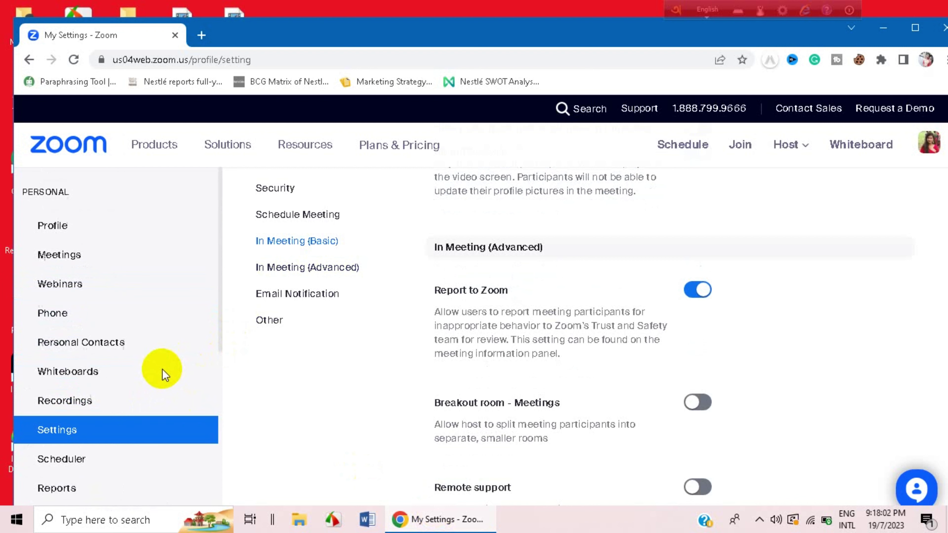
pyautogui.scroll(-2, 163, 376)
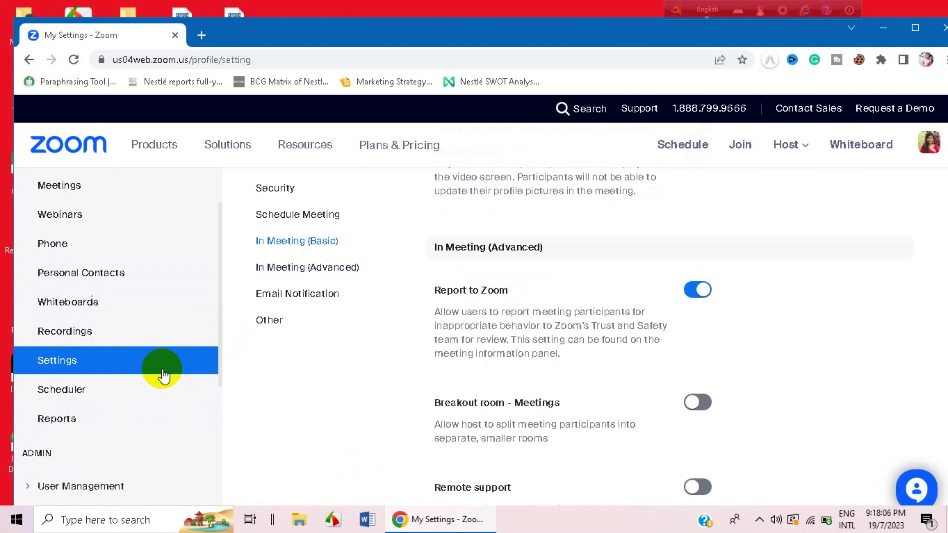
pyautogui.click(181, 359)
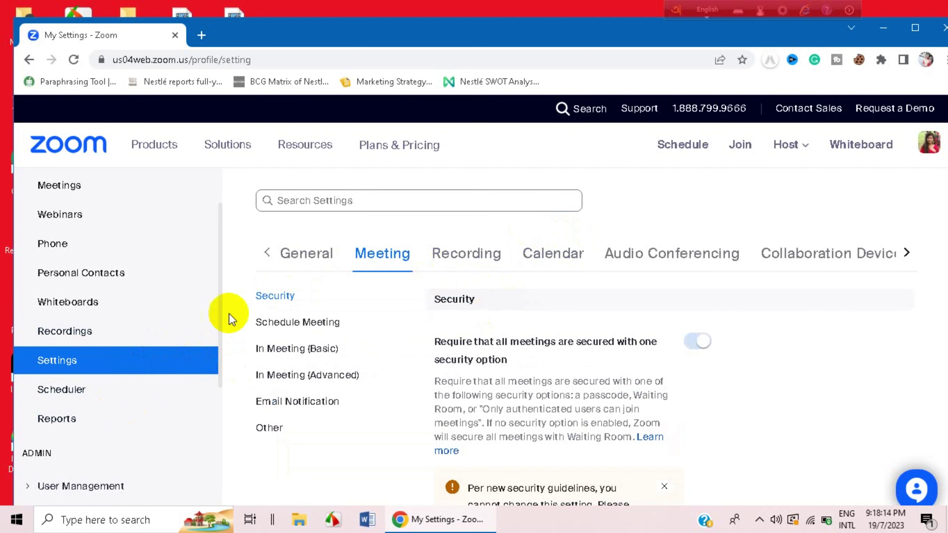
# Turn on Breakout room - Meetings in the In Meeting (Advanced) settings.
pyautogui.scroll(-5, 293, 373)
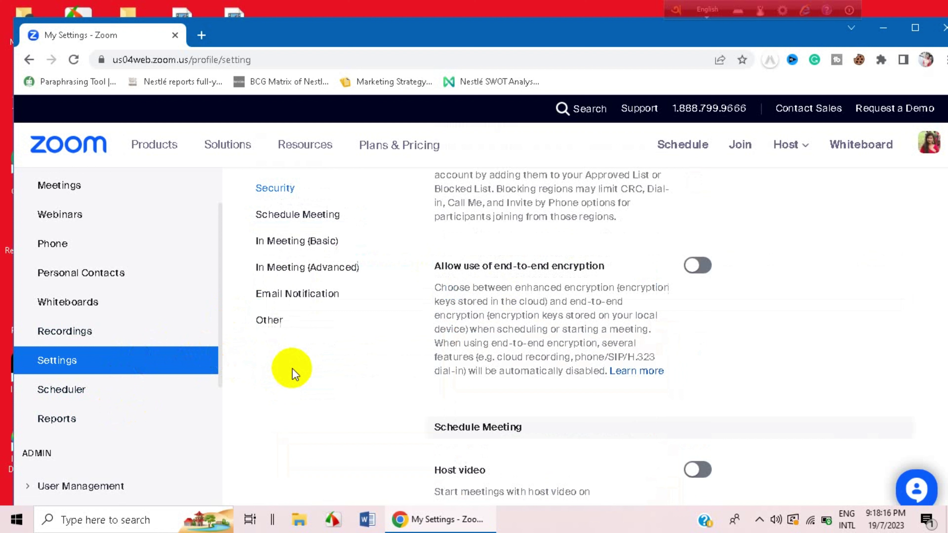
pyautogui.click(307, 267)
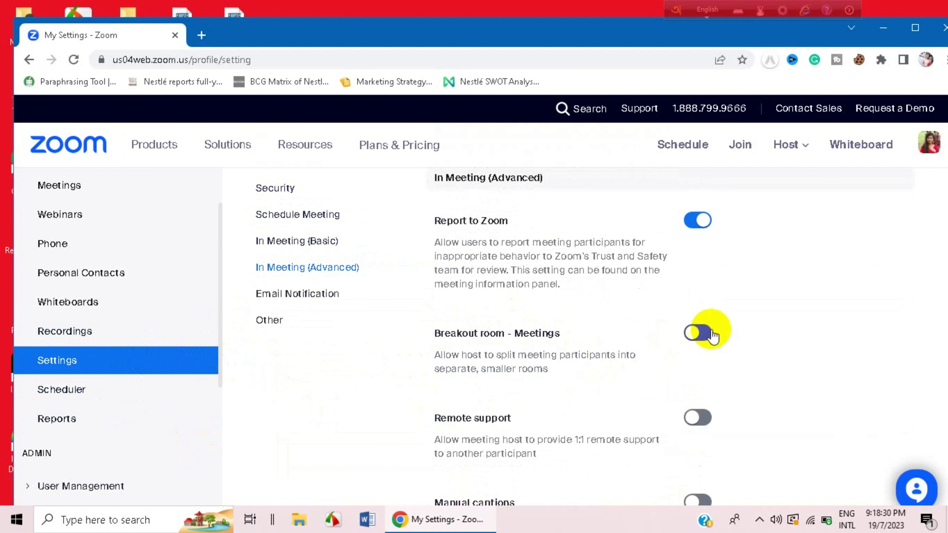
pyautogui.click(697, 333)
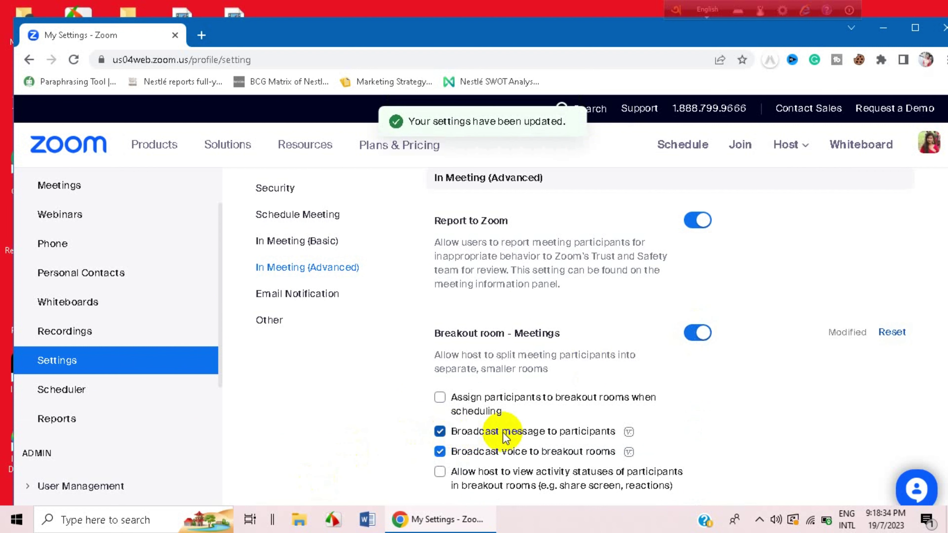
# Allow the host to view activity statuses of participants in breakout rooms and save the breakout room settings.
pyautogui.scroll(-2, 506, 436)
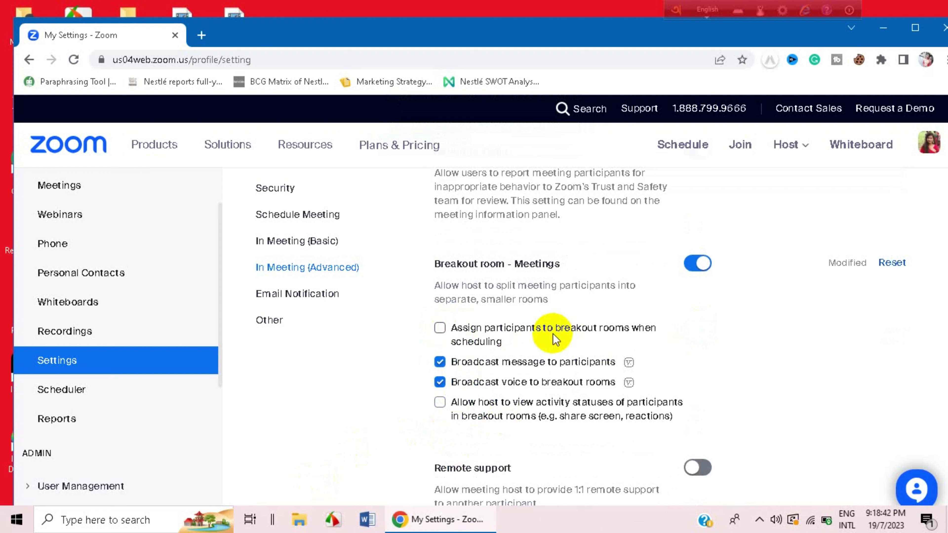
pyautogui.click(440, 329)
pyautogui.click(439, 328)
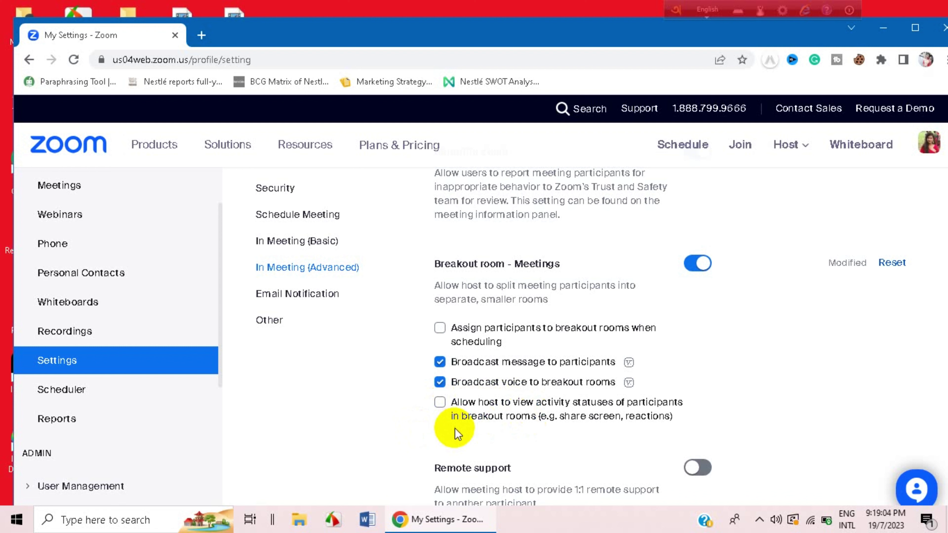
pyautogui.click(440, 402)
pyautogui.scroll(-3, 467, 441)
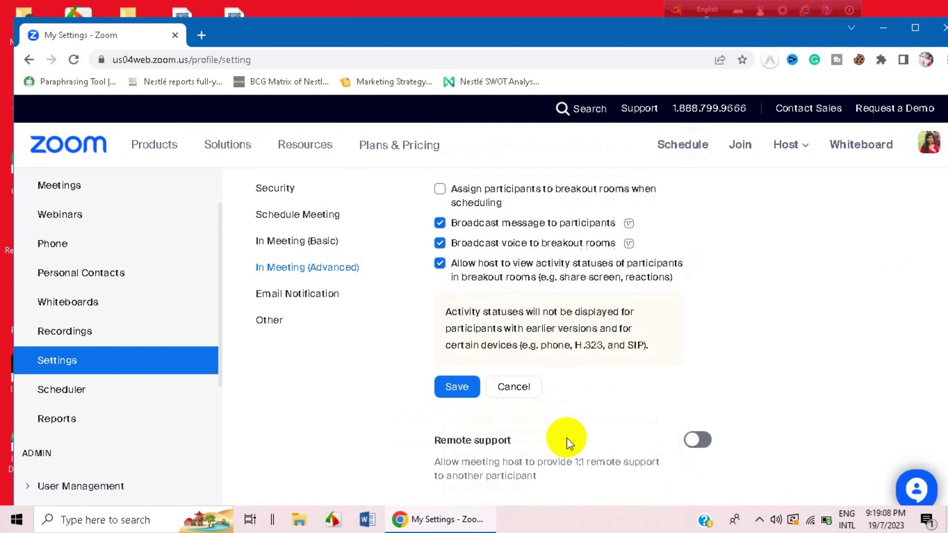
pyautogui.scroll(2, 452, 388)
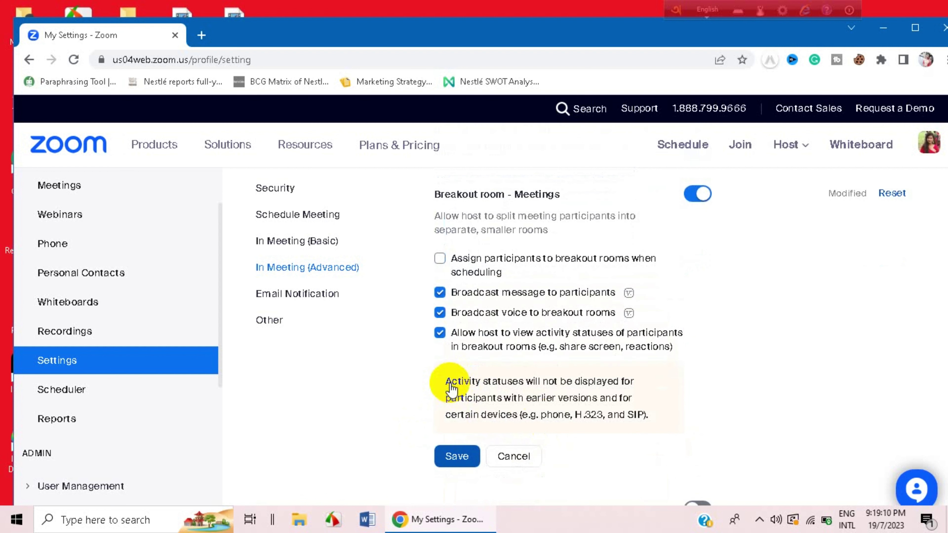
pyautogui.click(463, 457)
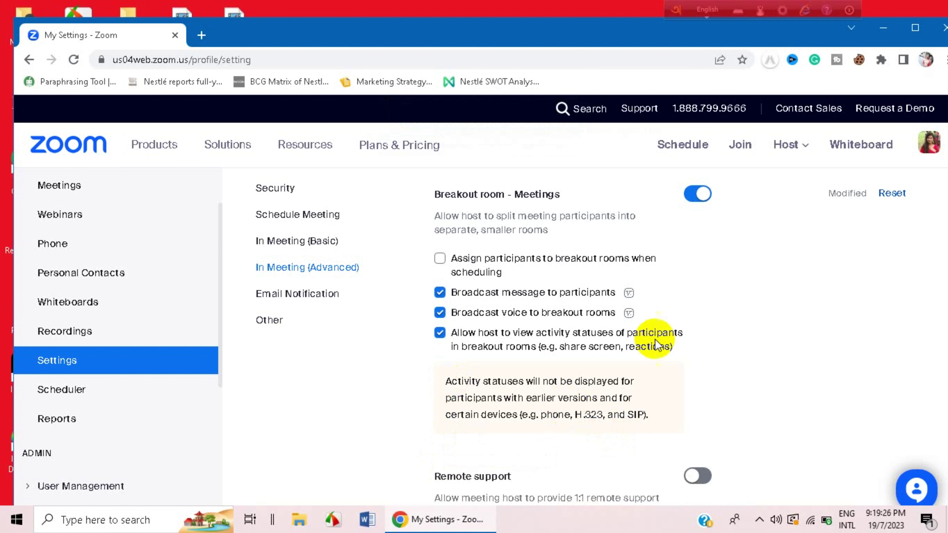
# Host a new meeting with video off and join it from the browser.
pyautogui.click(789, 146)
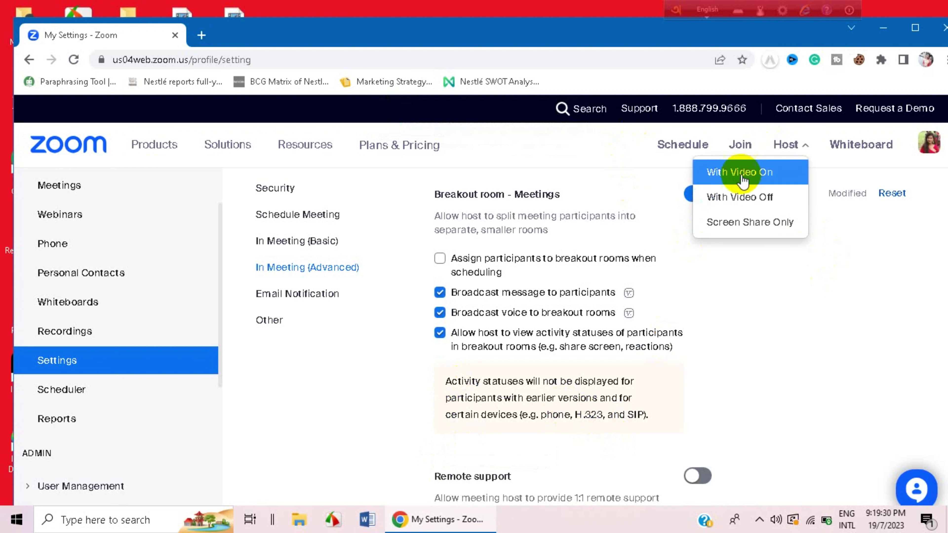
pyautogui.click(740, 198)
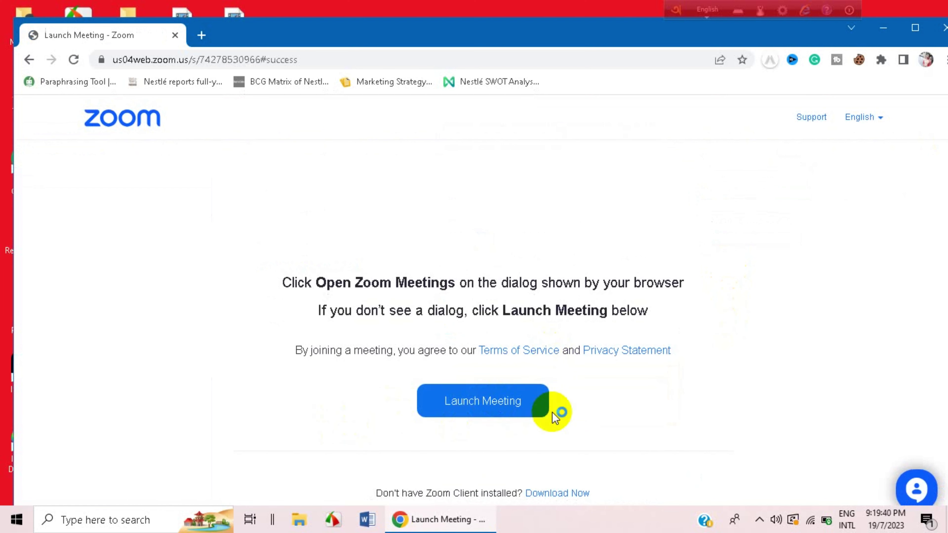
pyautogui.click(546, 408)
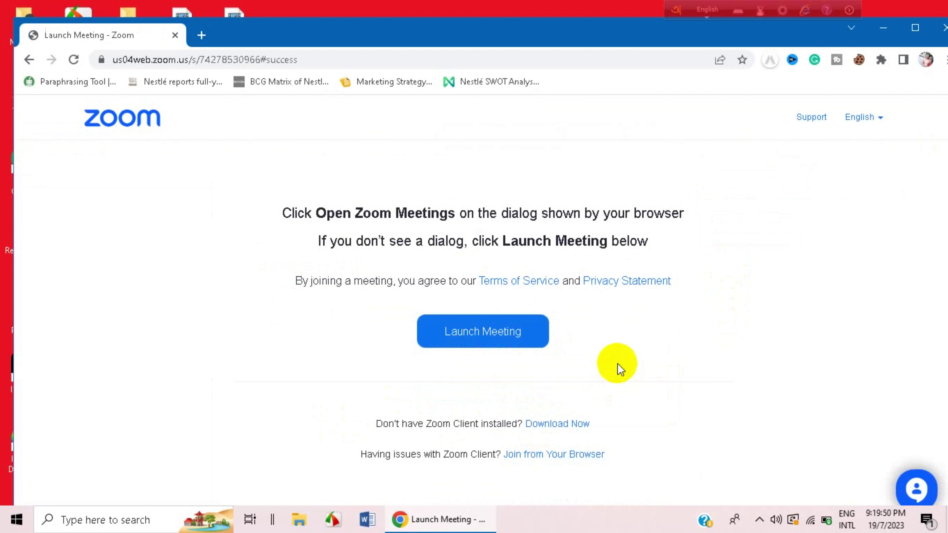
pyautogui.click(528, 455)
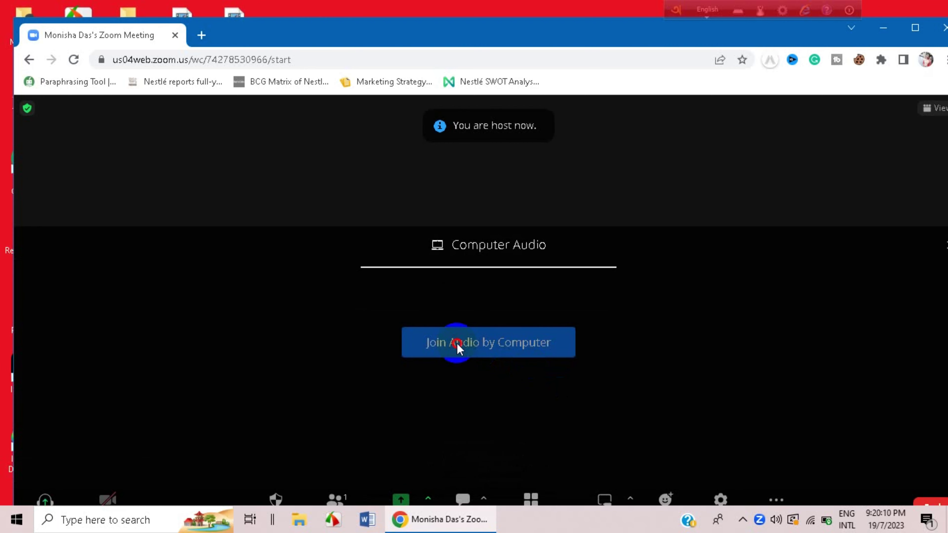
# Join the meeting audio by computer and switch the meeting view to fullscreen.
pyautogui.click(459, 349)
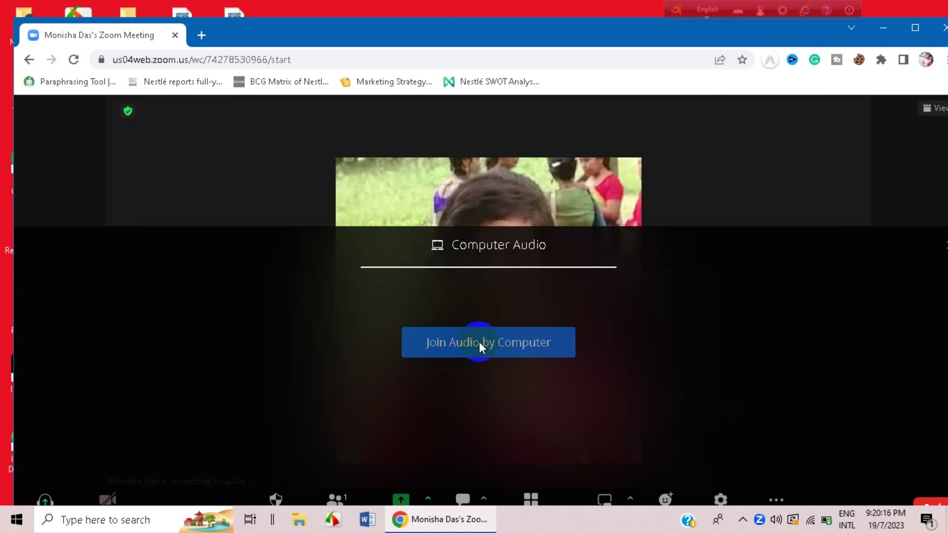
pyautogui.click(457, 343)
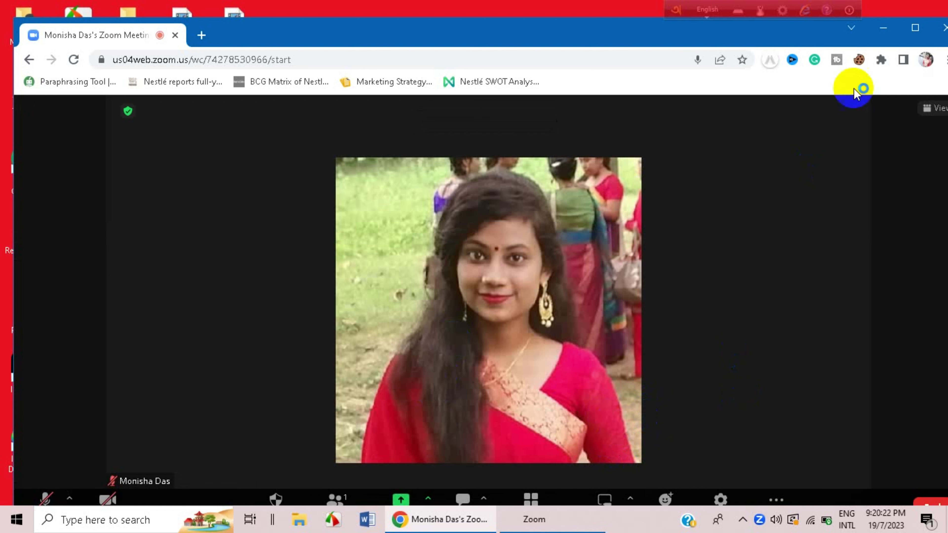
pyautogui.click(927, 108)
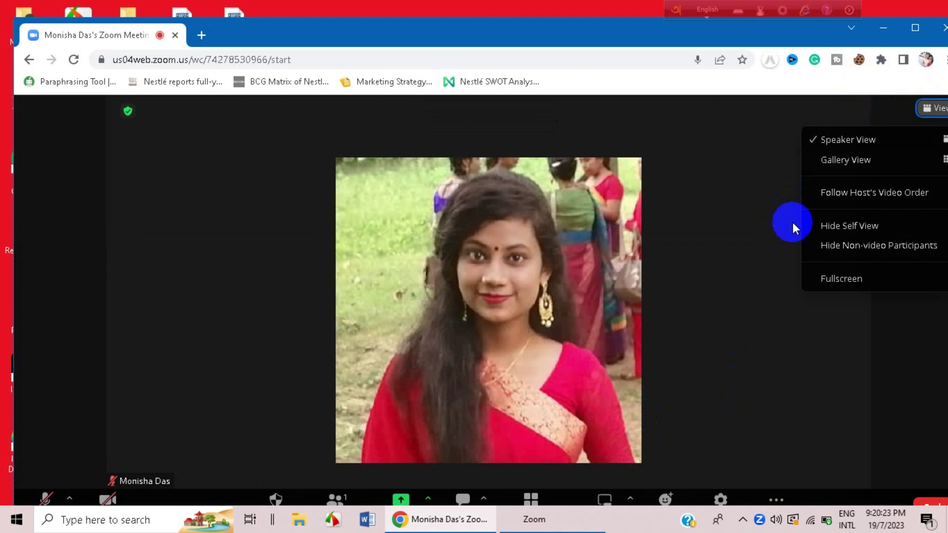
pyautogui.click(822, 287)
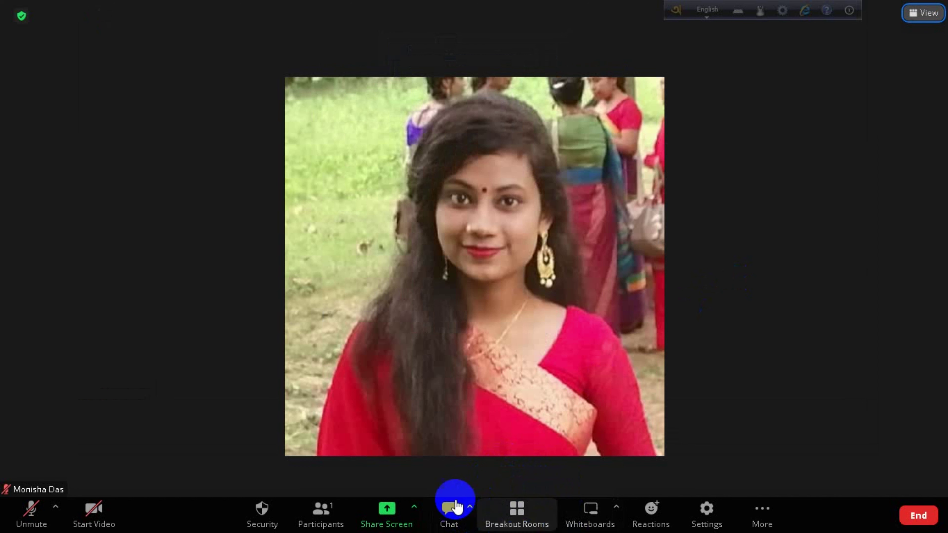
# Create 1 breakout room with the option to let participants choose the room.
pyautogui.click(531, 516)
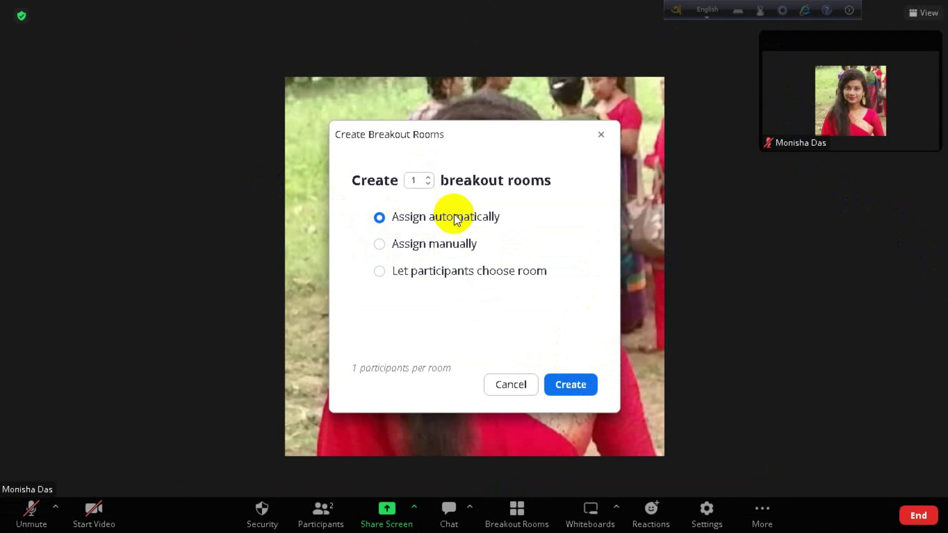
pyautogui.click(385, 248)
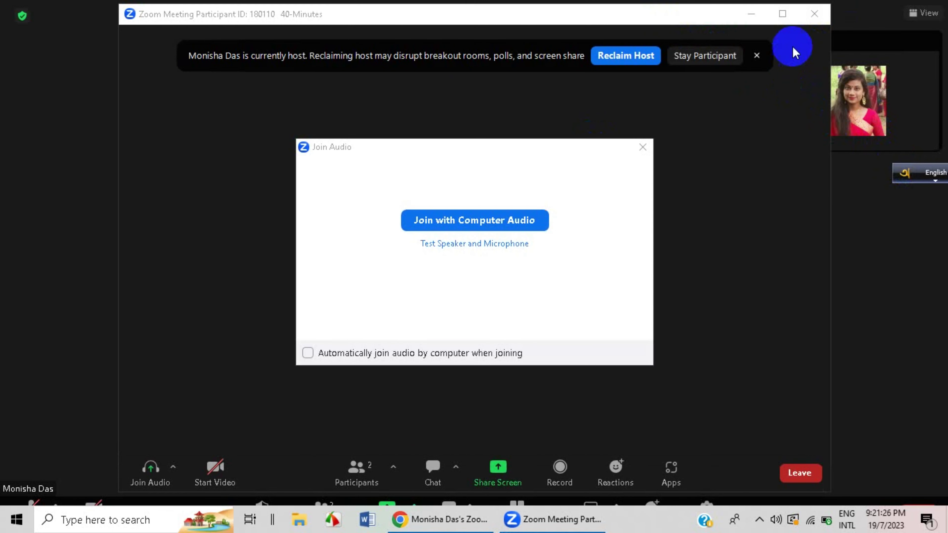
pyautogui.click(692, 82)
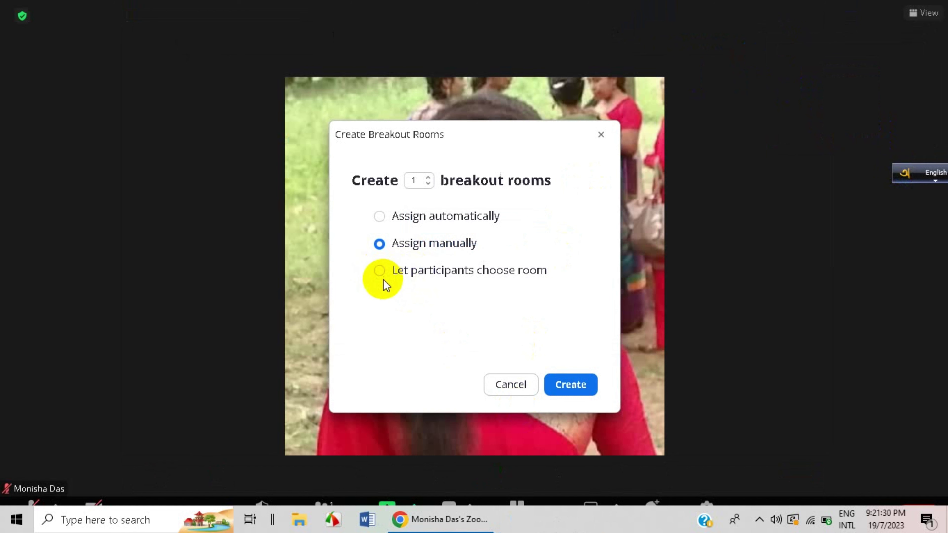
pyautogui.click(380, 272)
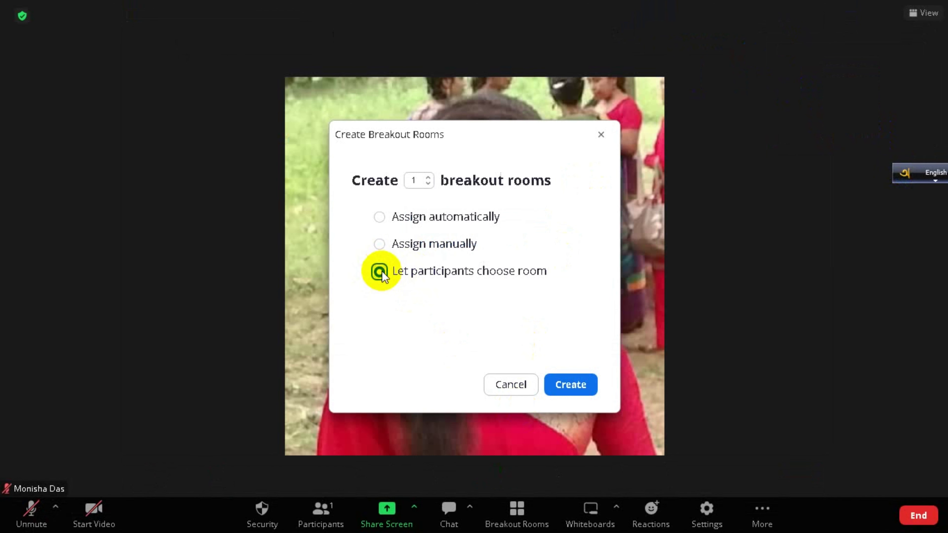
pyautogui.click(430, 178)
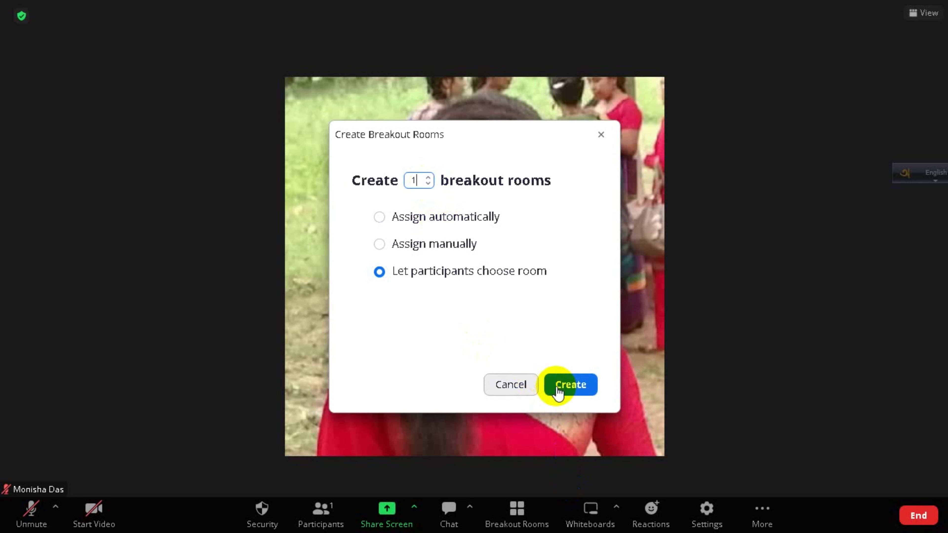
pyautogui.click(575, 384)
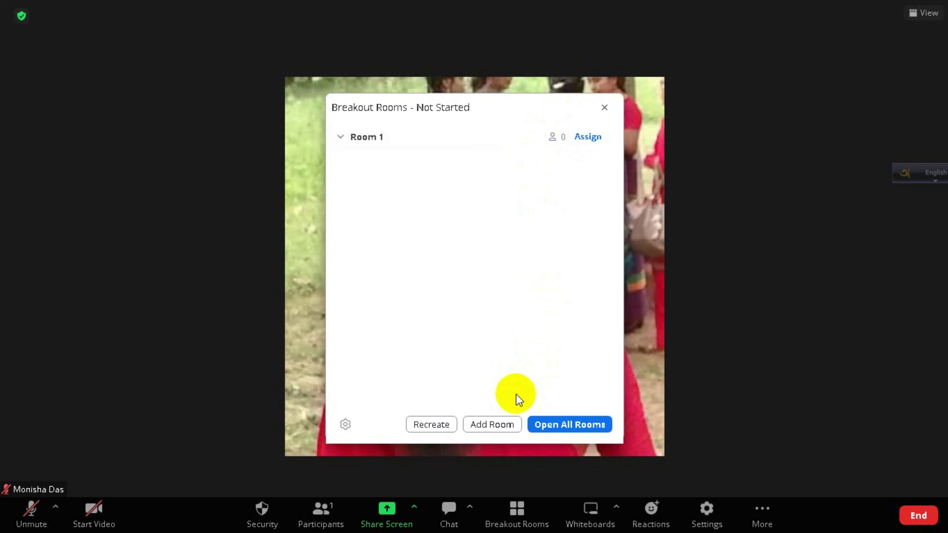
# Review the management options for Room 1 in the breakout rooms window and close the window.
pyautogui.click(488, 422)
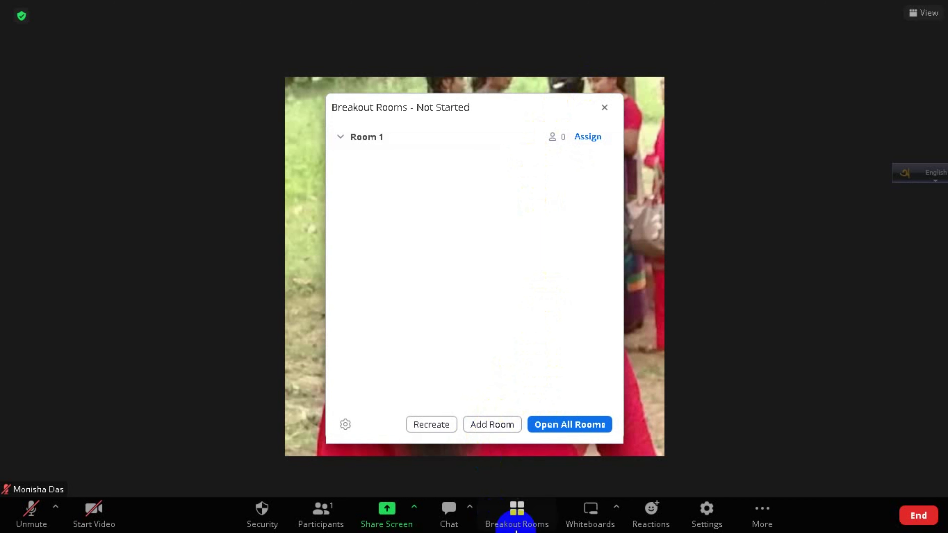
pyautogui.click(505, 456)
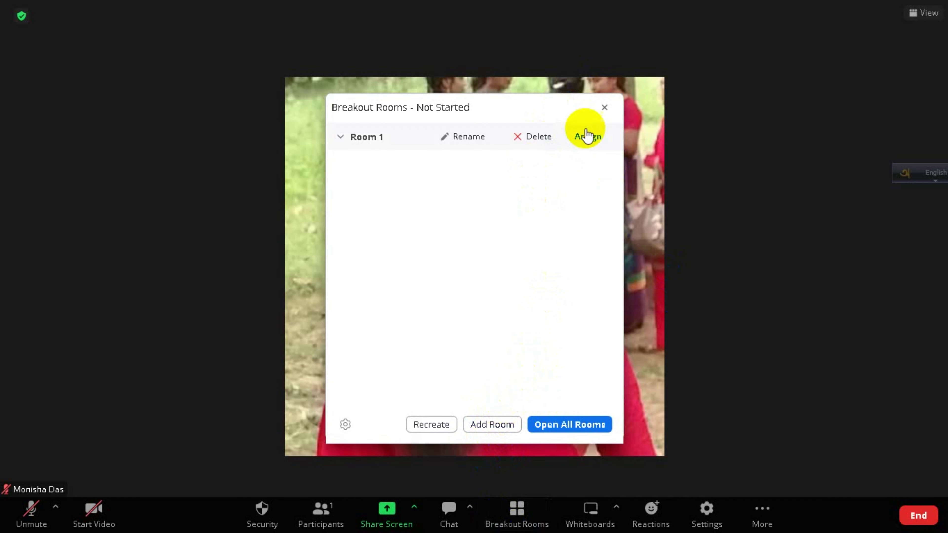
pyautogui.moveTo(502, 146)
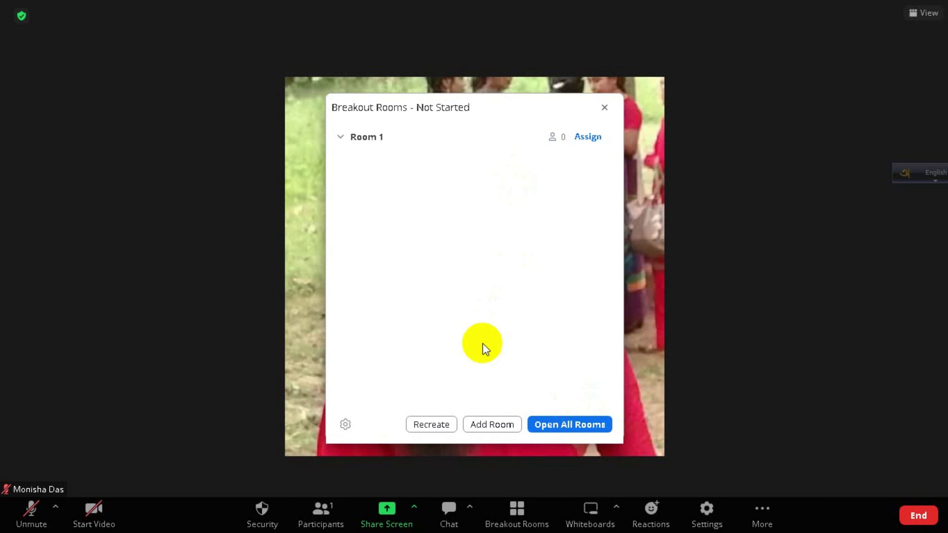
pyautogui.click(603, 109)
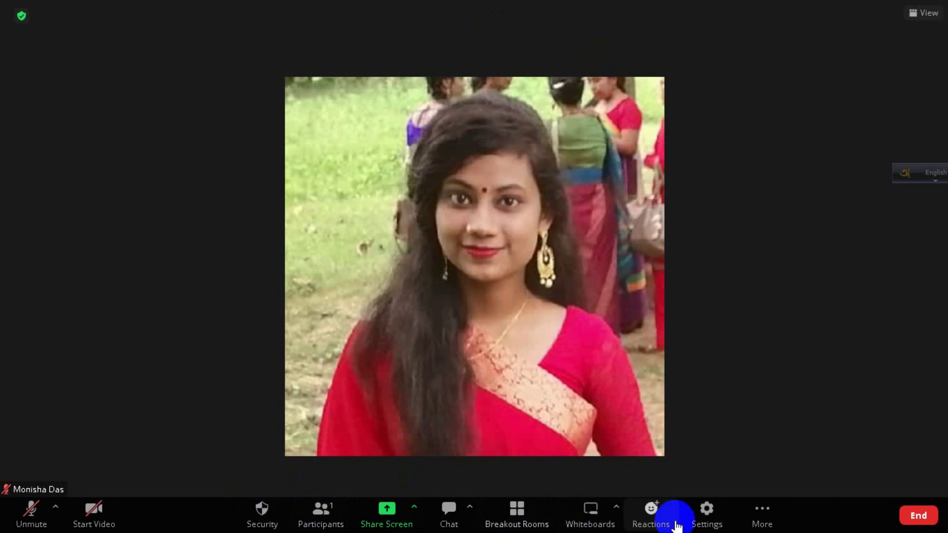
pyautogui.click(757, 519)
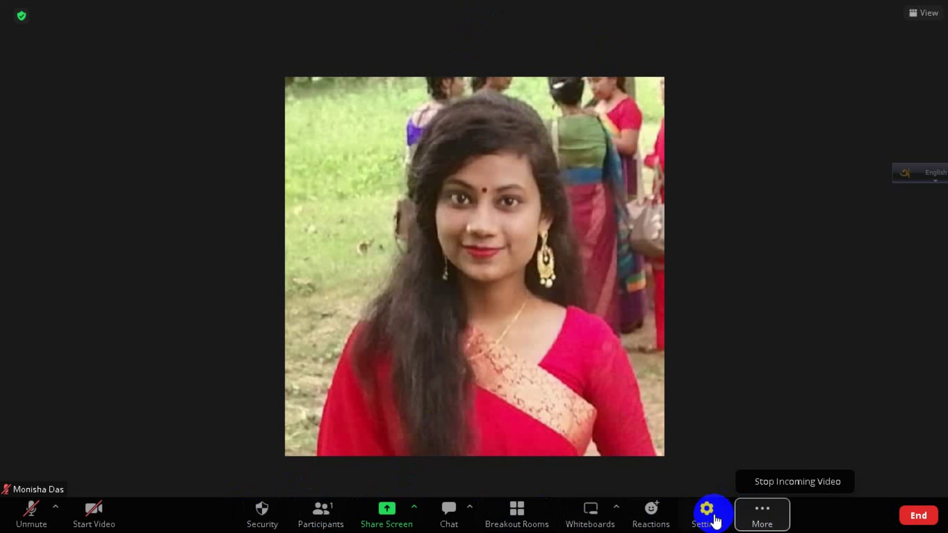
pyautogui.click(674, 382)
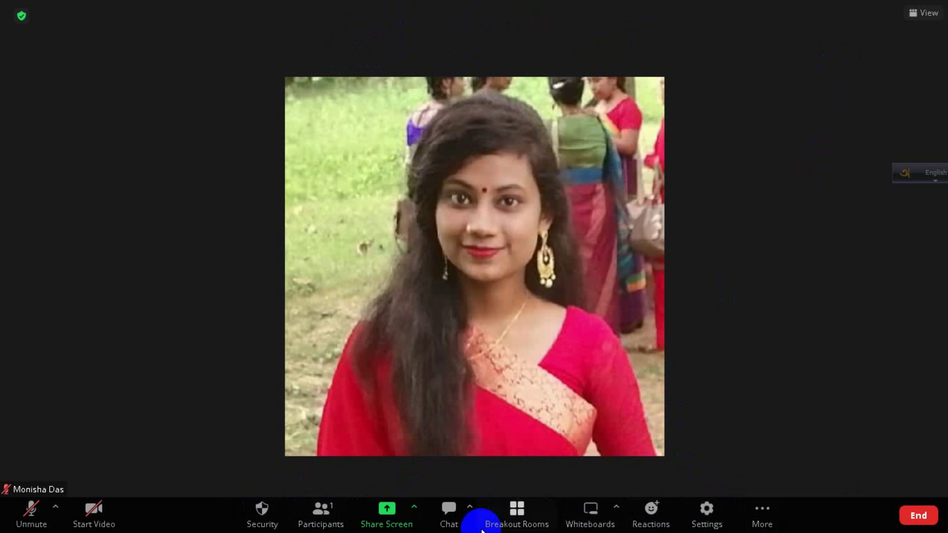
# Review the meeting's participants list with its host controls and close the list.
pyautogui.click(348, 526)
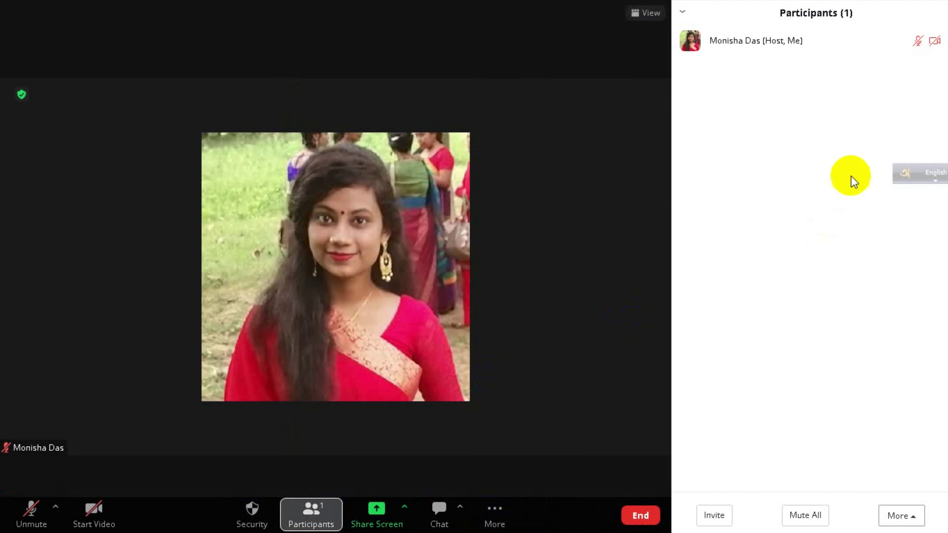
pyautogui.moveTo(934, 34)
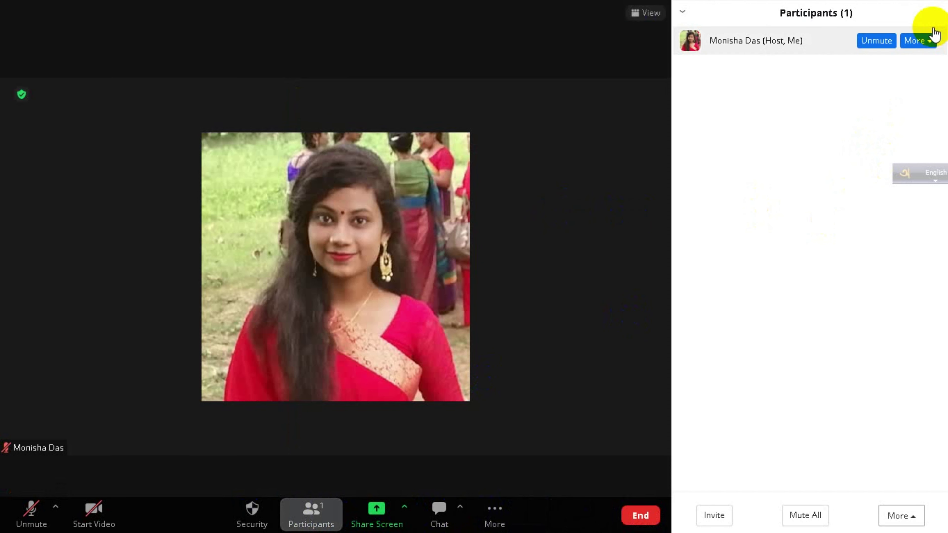
pyautogui.click(683, 15)
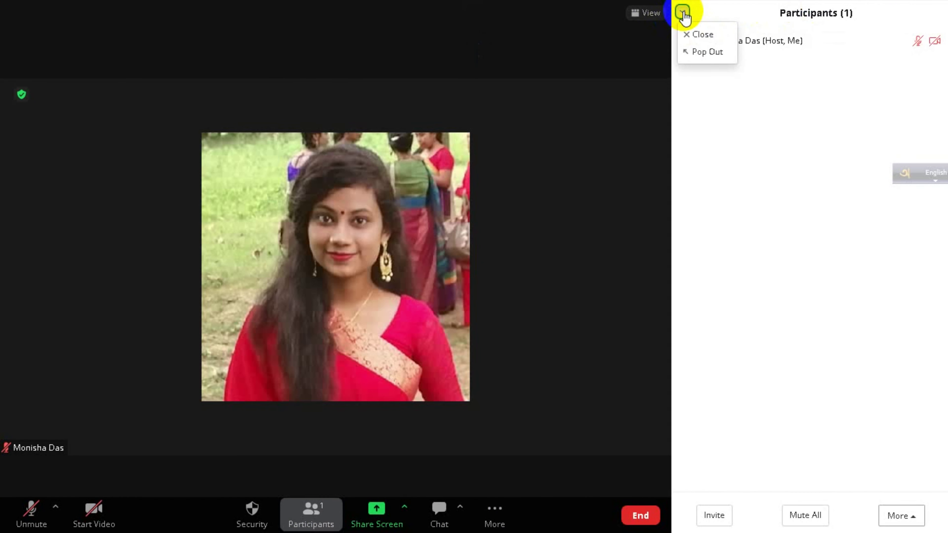
pyautogui.click(699, 34)
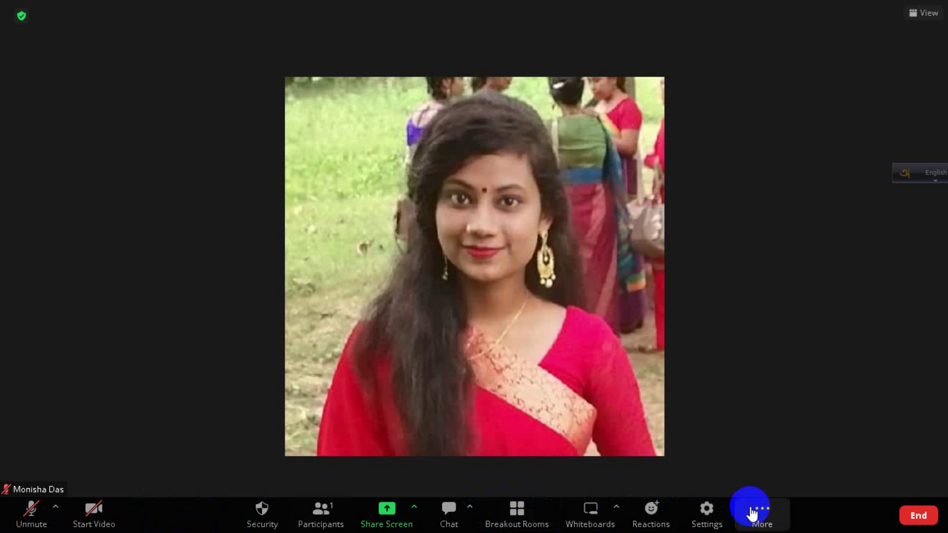
# Add a second breakout room, check the rename and delete options of both rooms, and close the breakout rooms window.
pyautogui.click(516, 517)
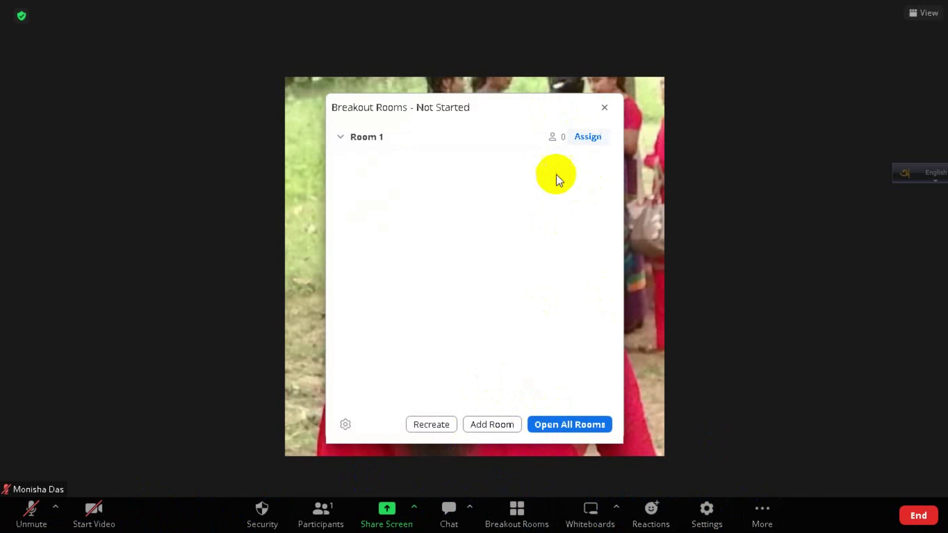
pyautogui.click(495, 429)
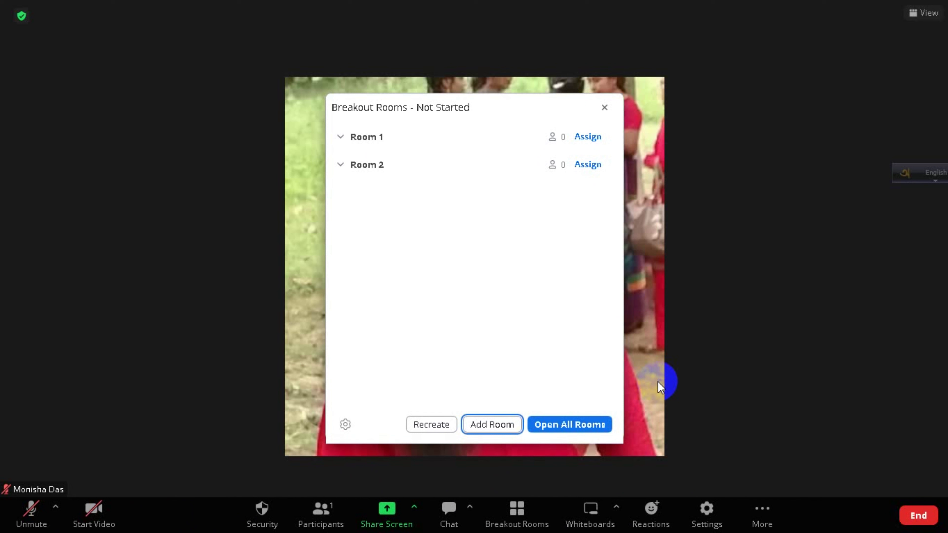
pyautogui.moveTo(586, 141)
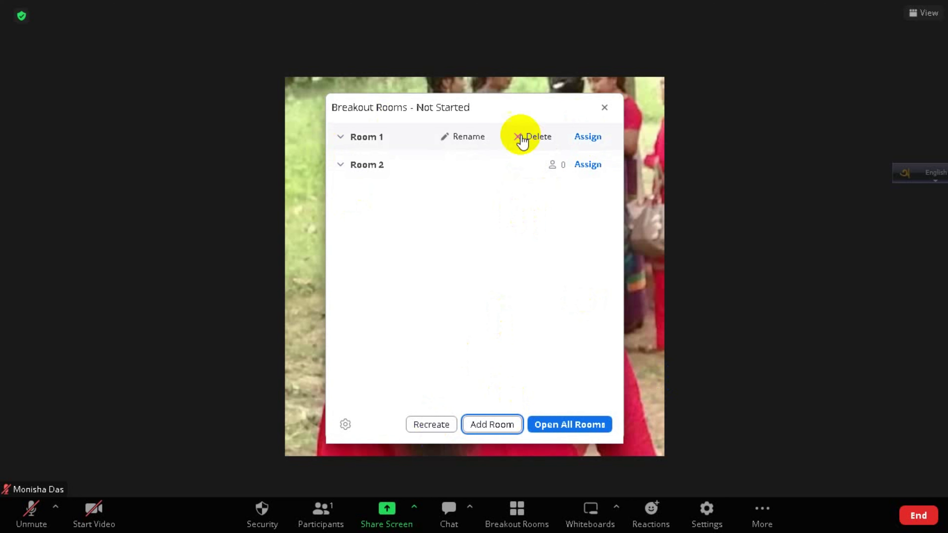
pyautogui.moveTo(506, 170)
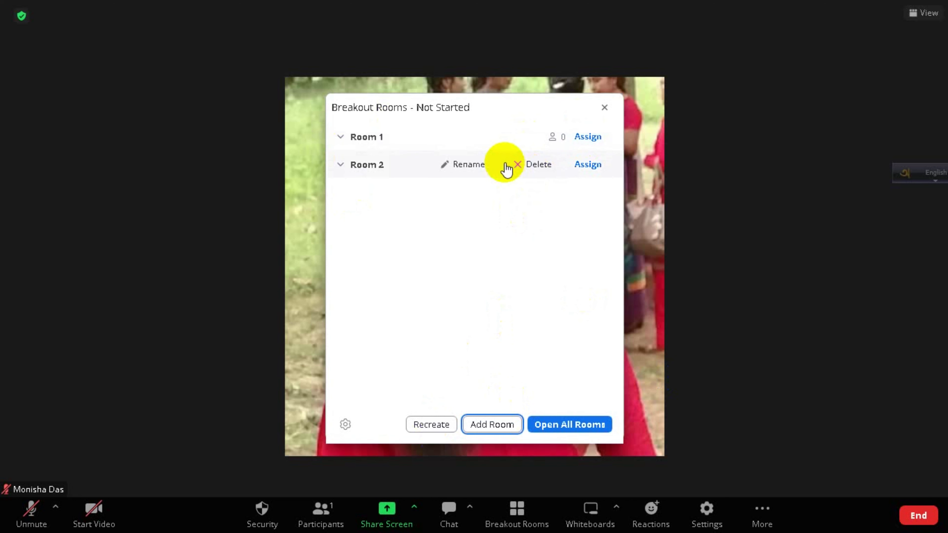
pyautogui.click(604, 109)
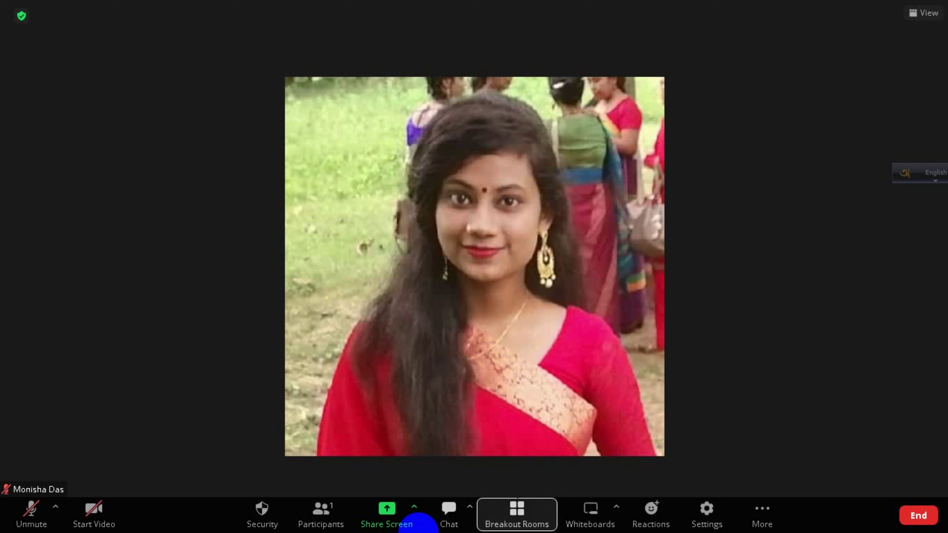
# Try to open all breakout rooms and close the breakout rooms window.
pyautogui.click(490, 519)
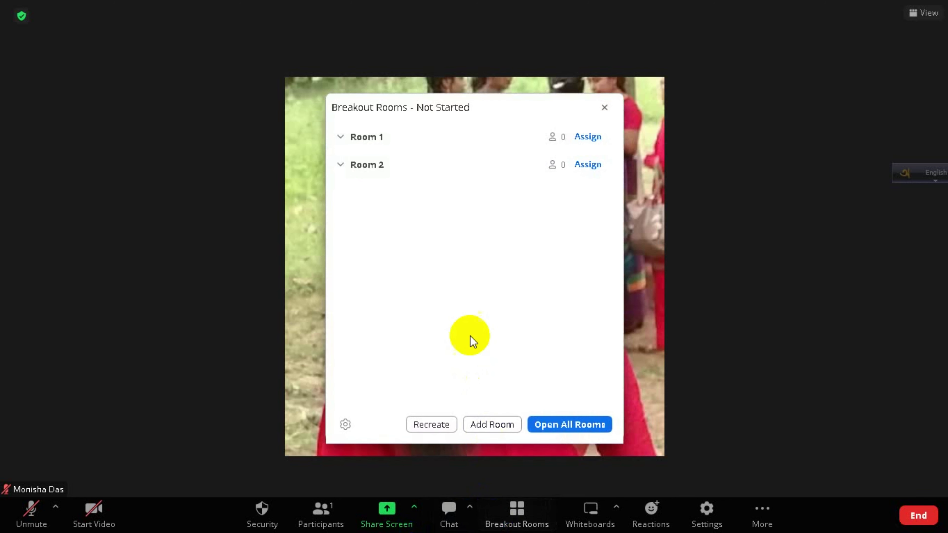
pyautogui.click(570, 425)
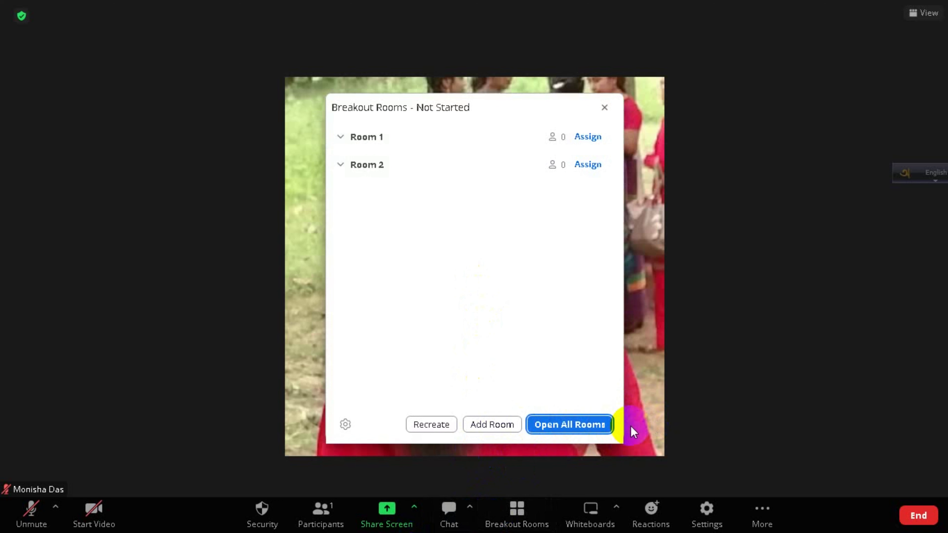
pyautogui.click(605, 107)
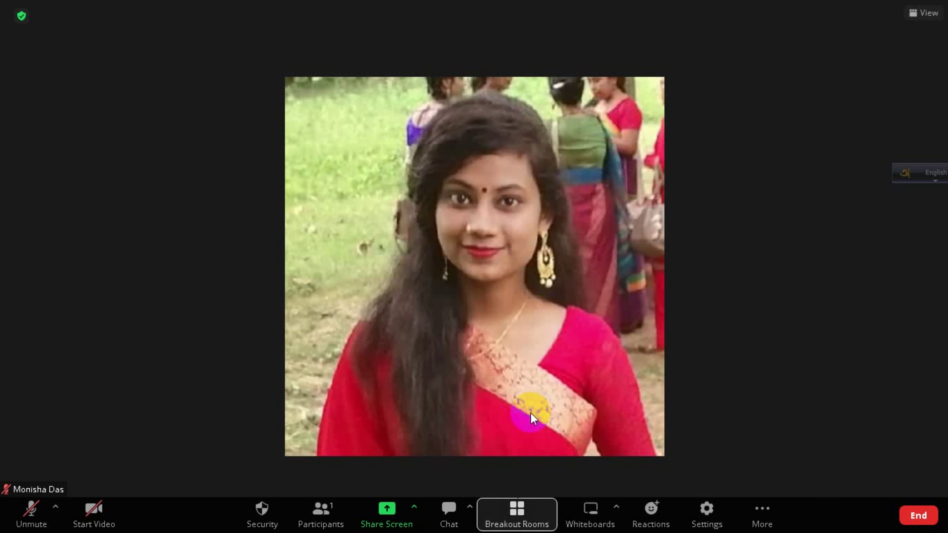